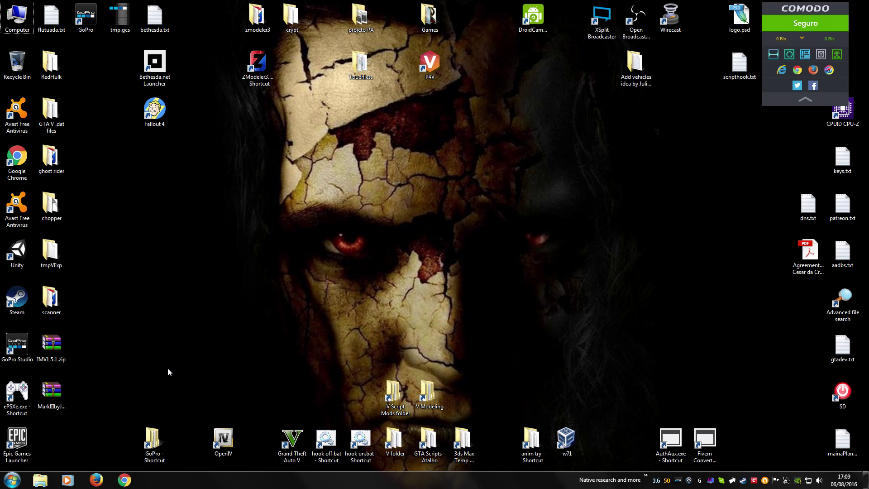
- Launch OpenIV for the Windows version of Grand Theft Auto V and reposition its window
left_click(223, 438)
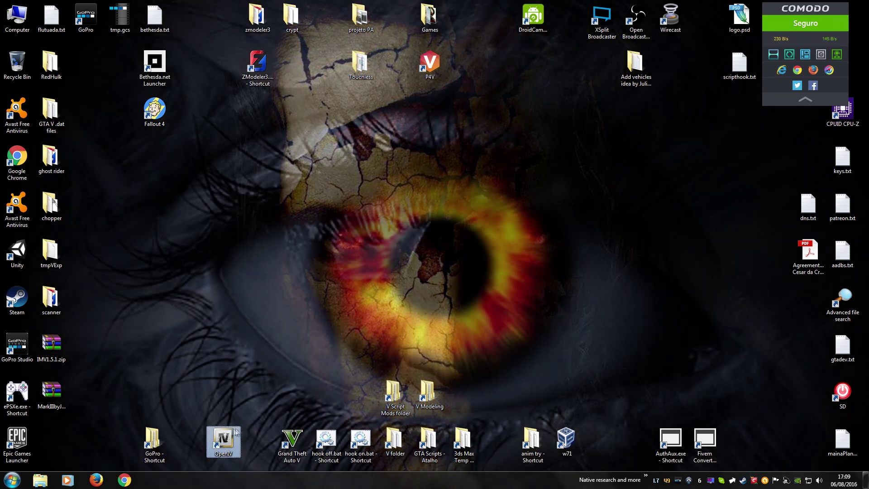
double_click(229, 441)
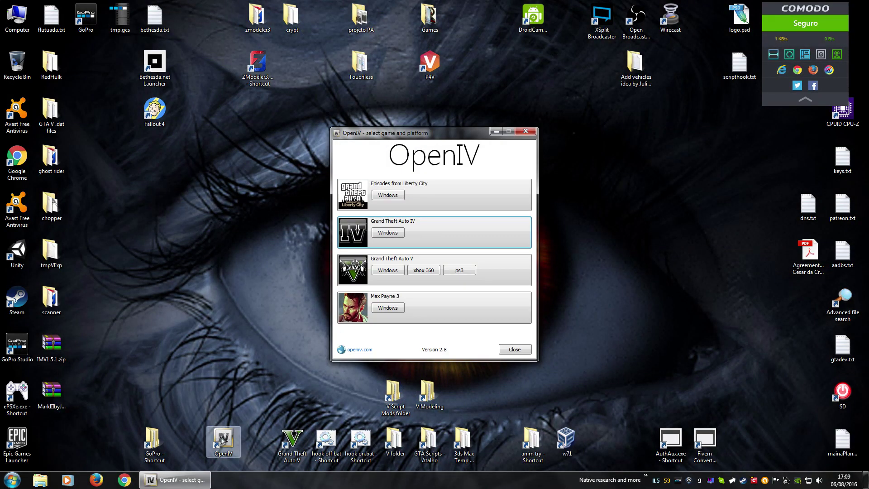
left_click(383, 271)
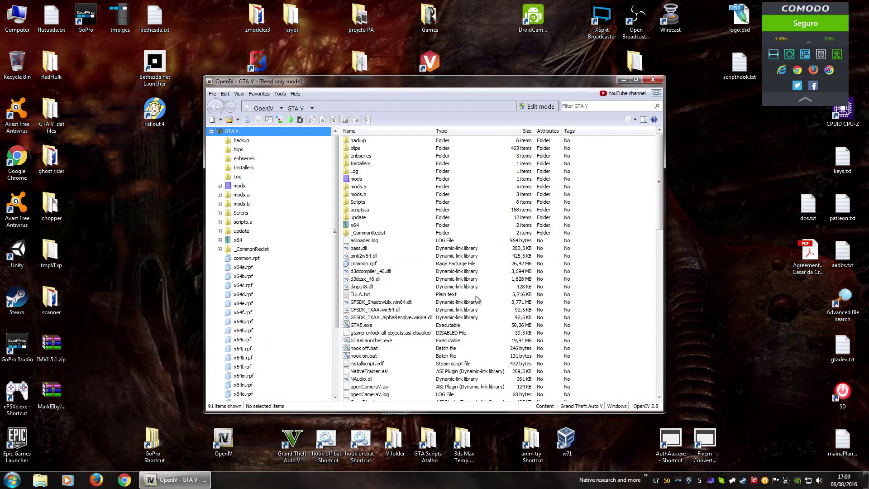
left_click_drag(553, 82, 505, 77)
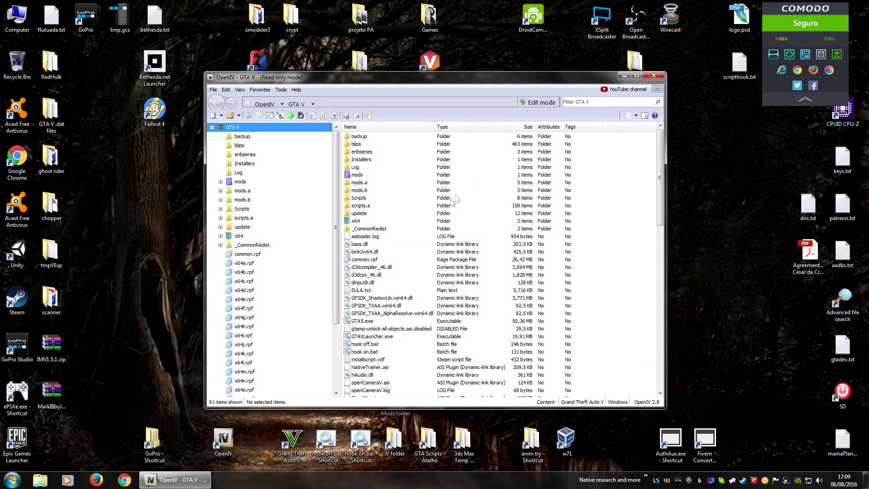
- Extract IMV1.5.1.zip on the desktop into its own IMV1.5.1 folder and open that folder
left_click(63, 345)
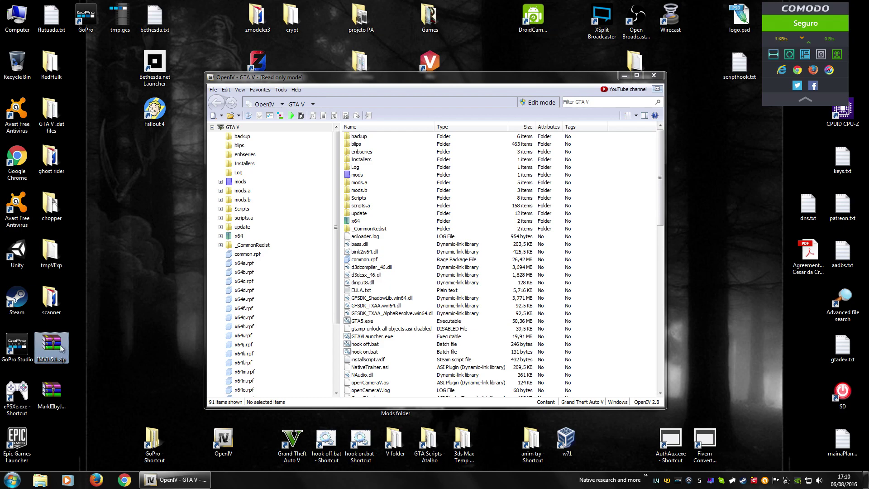
right_click(59, 347)
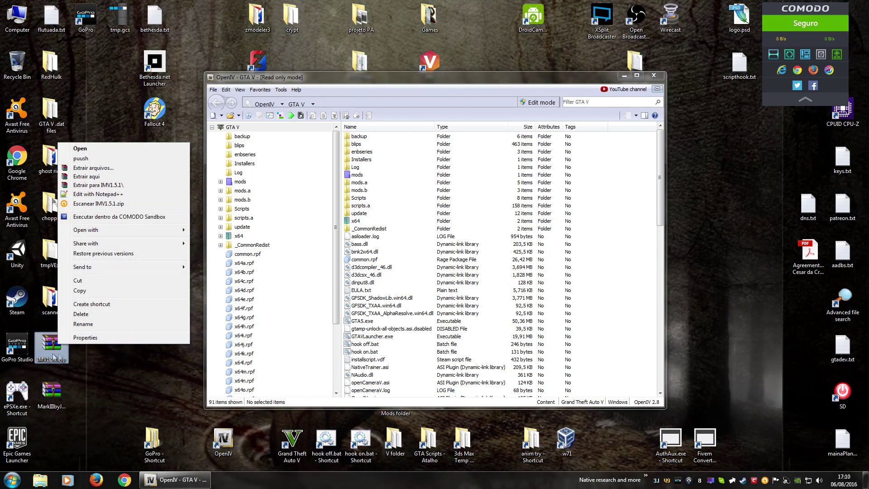
left_click(102, 185)
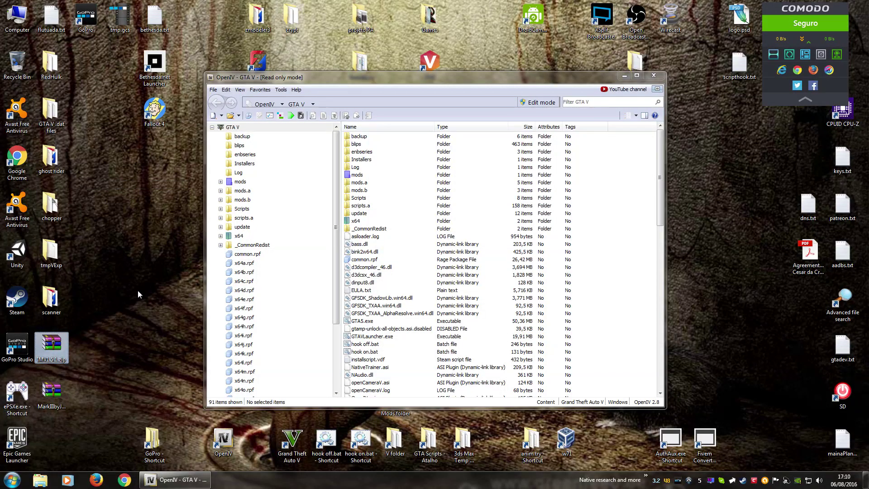
left_click(55, 439)
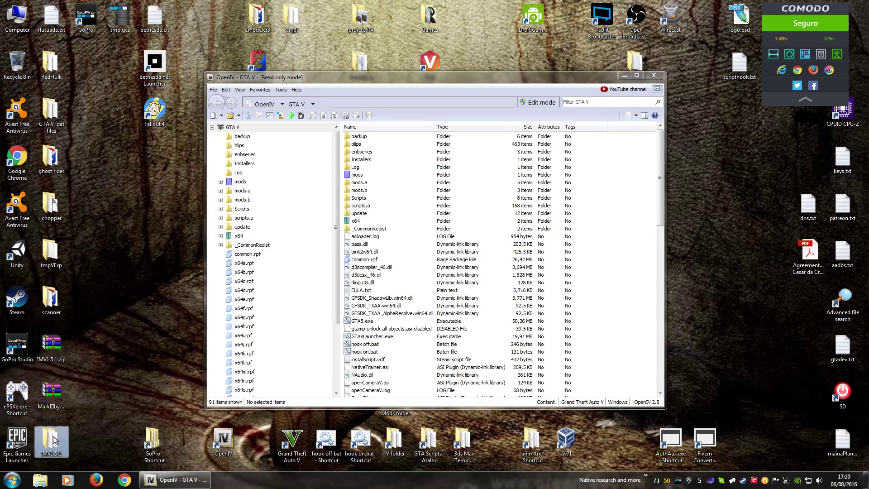
double_click(55, 439)
left_click_drag(598, 129, 607, 180)
- Read how to install.txt from the IMV1.5.1 folder and close the text editor
left_click(414, 237)
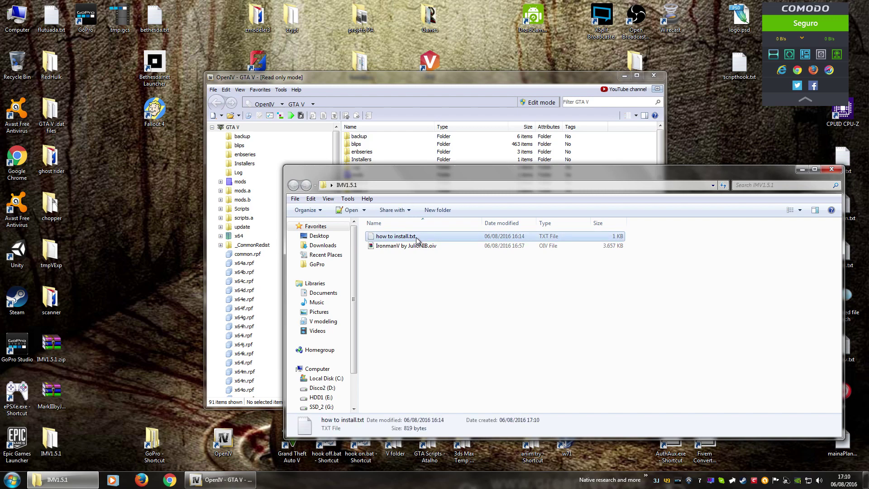
key("Return")
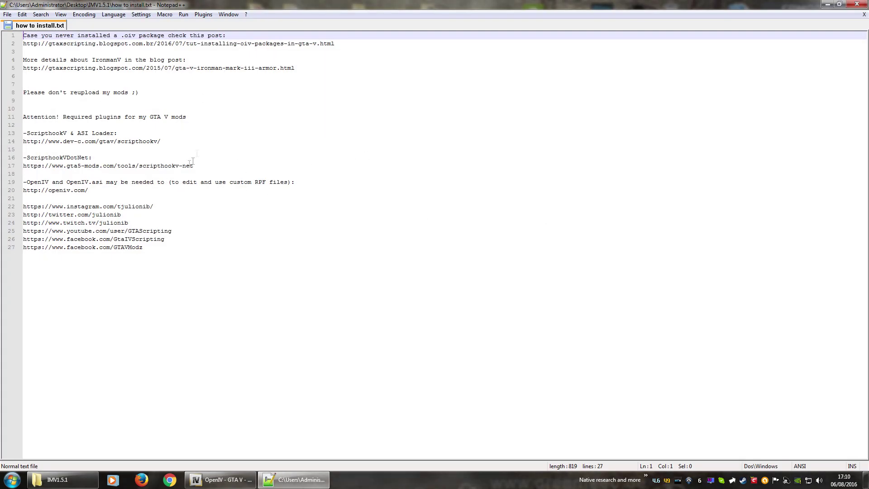
middle_click(58, 27)
left_click(857, 4)
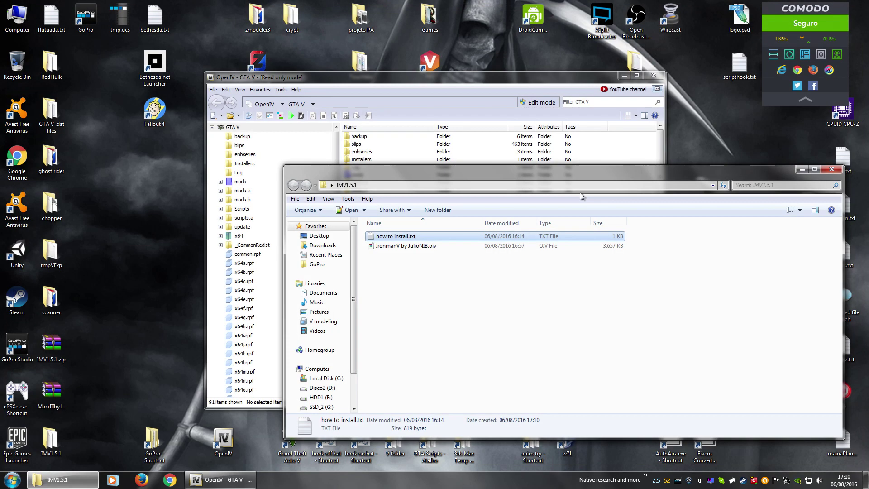
- Load the IronmanV .oiv package from the desktop's IMV1.5.1 folder into OpenIV's Package Installer
left_click(422, 248)
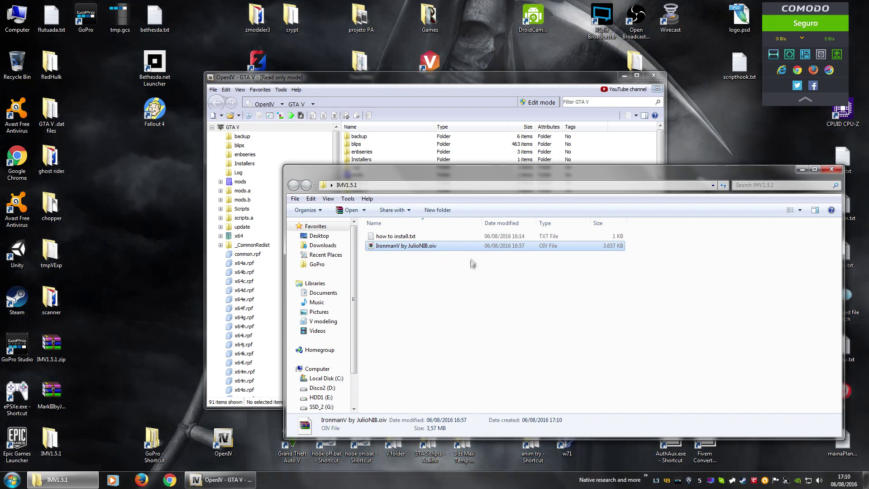
left_click(442, 83)
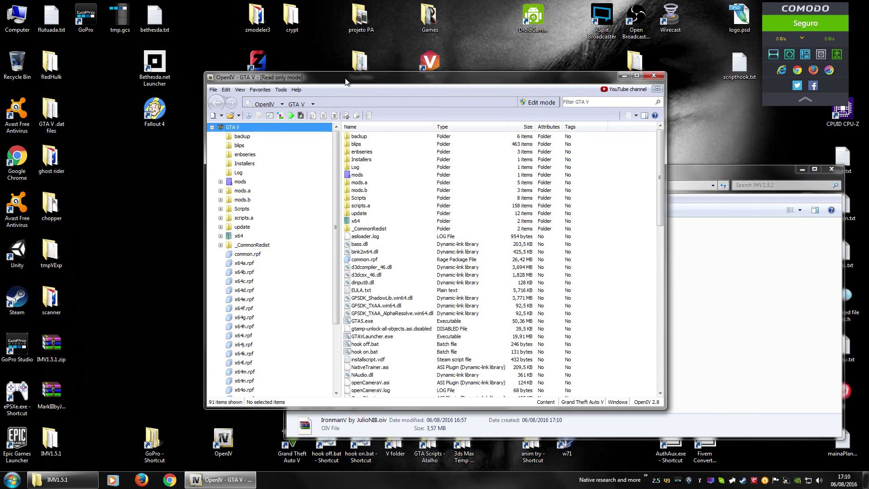
left_click(280, 90)
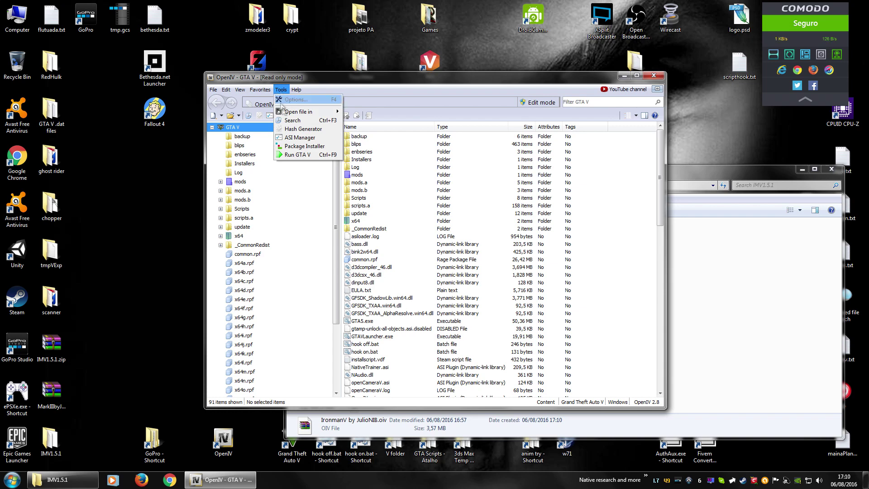
left_click(302, 147)
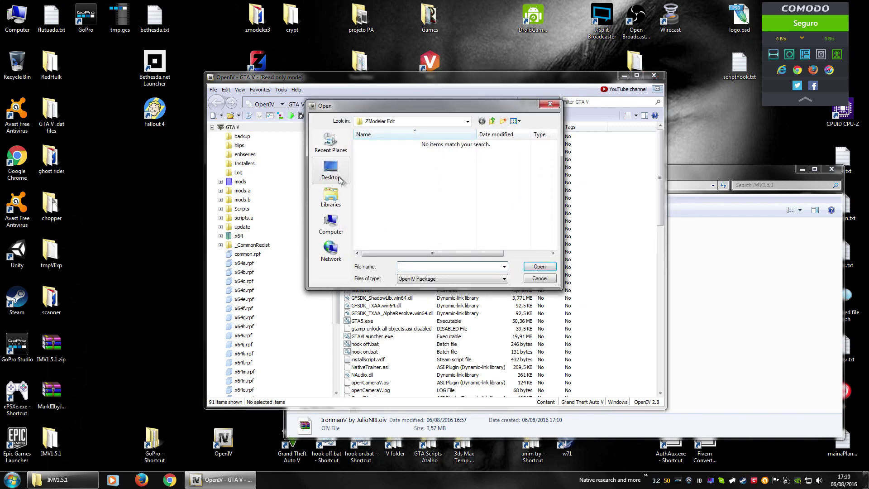
left_click(343, 181)
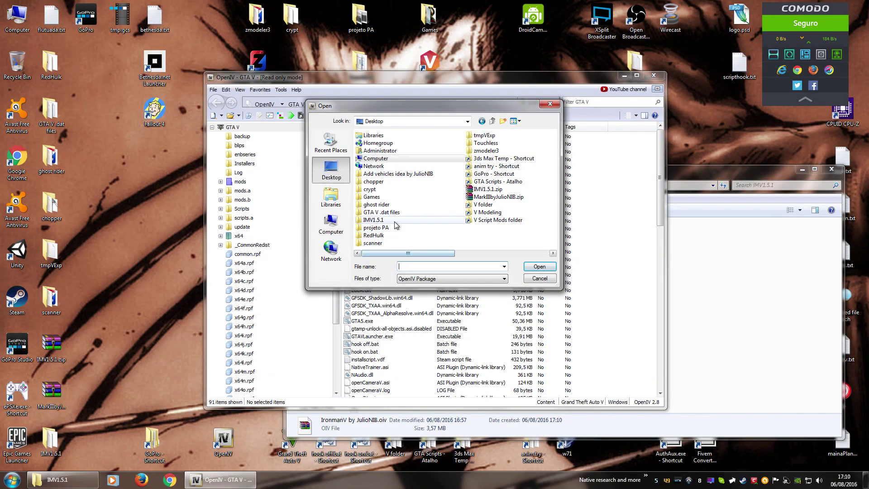
double_click(389, 220)
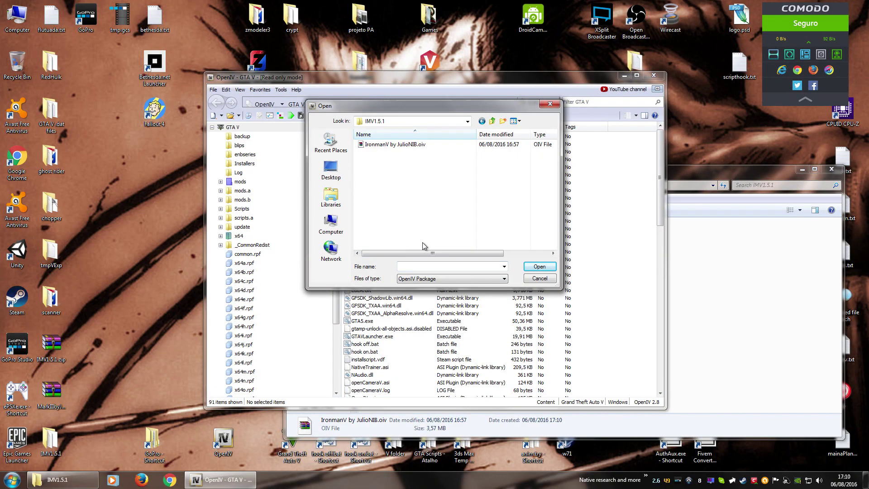
left_click(393, 145)
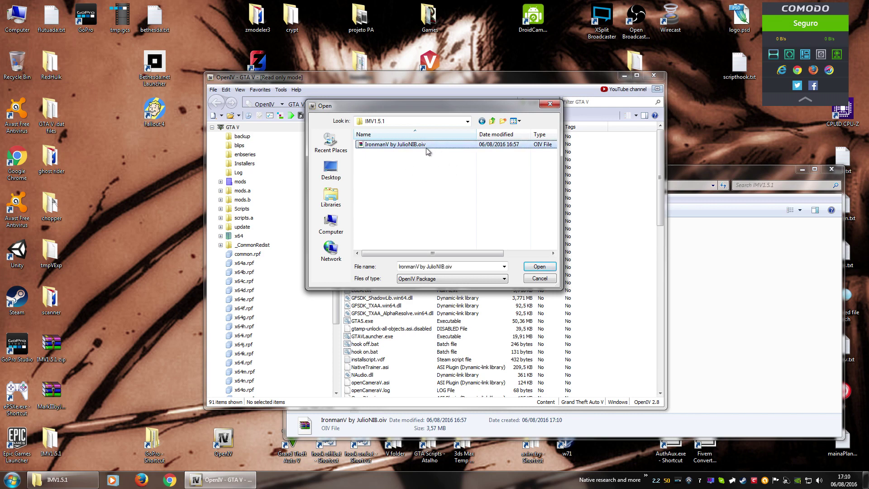
left_click(538, 268)
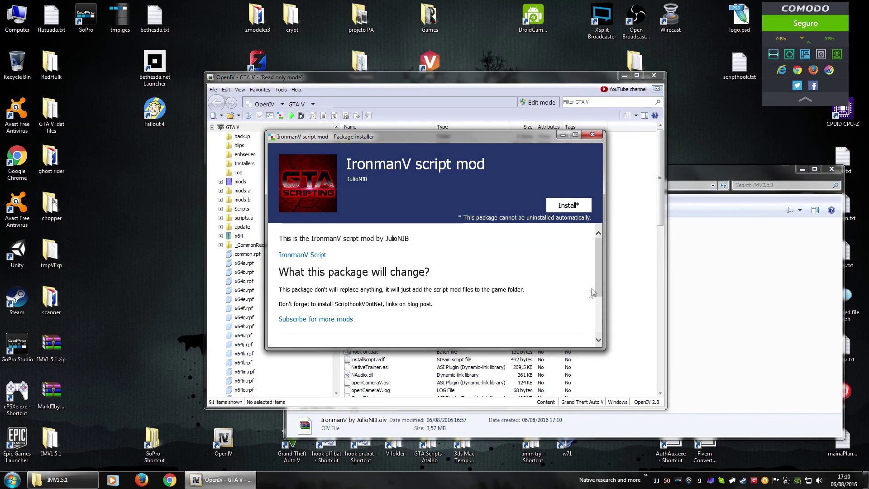
- Install the IronmanV script mod directly into the game folder and close the package installer
mouse_move(598, 281)
left_mouse_down()
mouse_move(606, 314)
mouse_move(609, 273)
left_mouse_up()
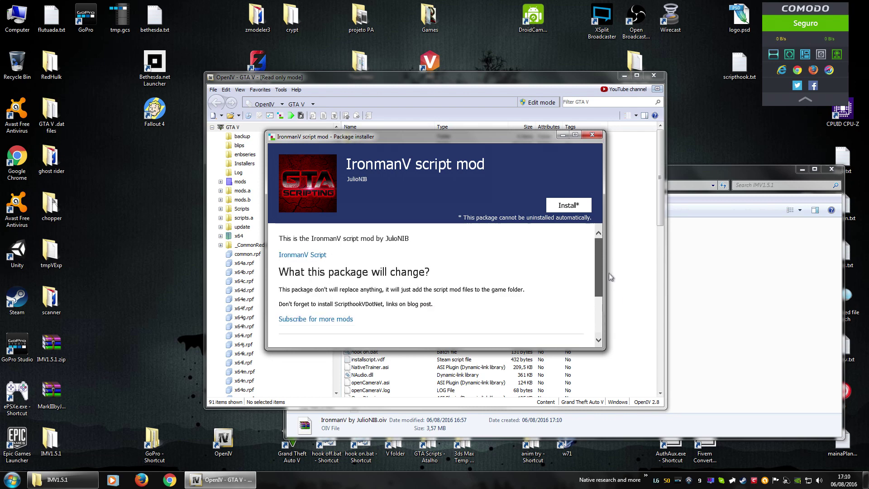
left_click(566, 205)
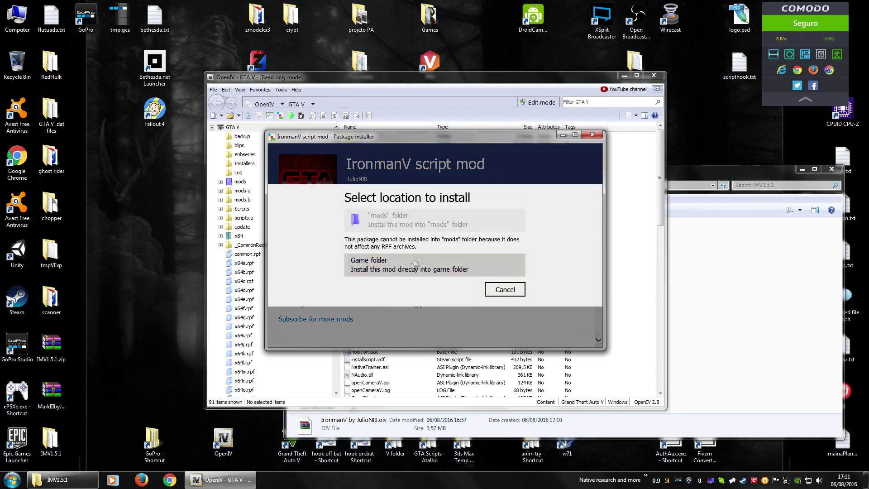
left_click(439, 256)
left_click(448, 272)
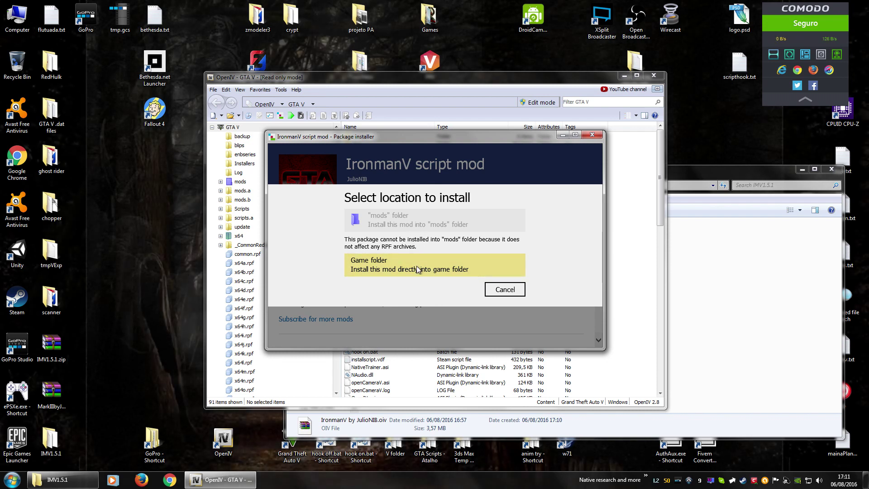
left_click(424, 262)
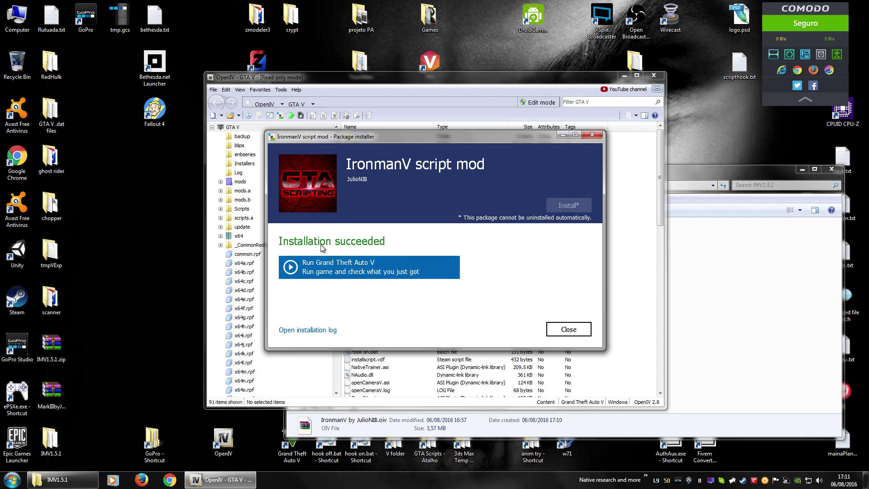
left_click(568, 329)
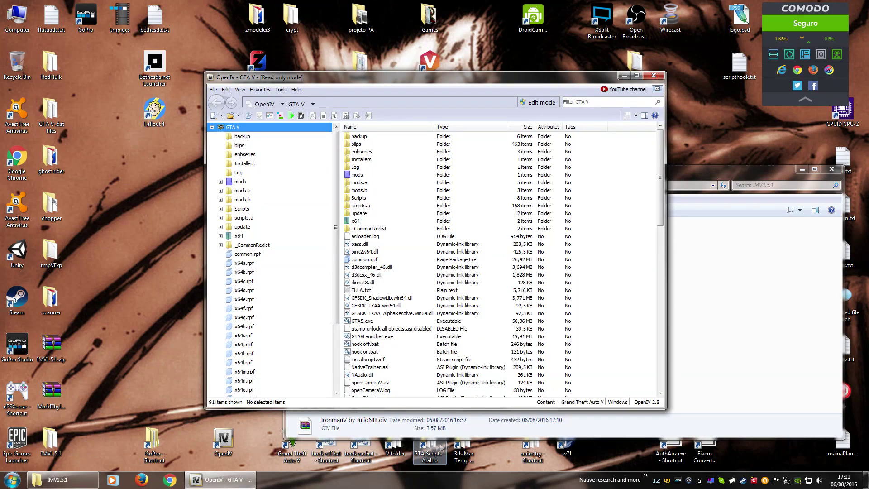
- Reopen how to install.txt, highlight the ScripthookV and ScripthookVDotNet download links, and close the text editor
left_click(704, 382)
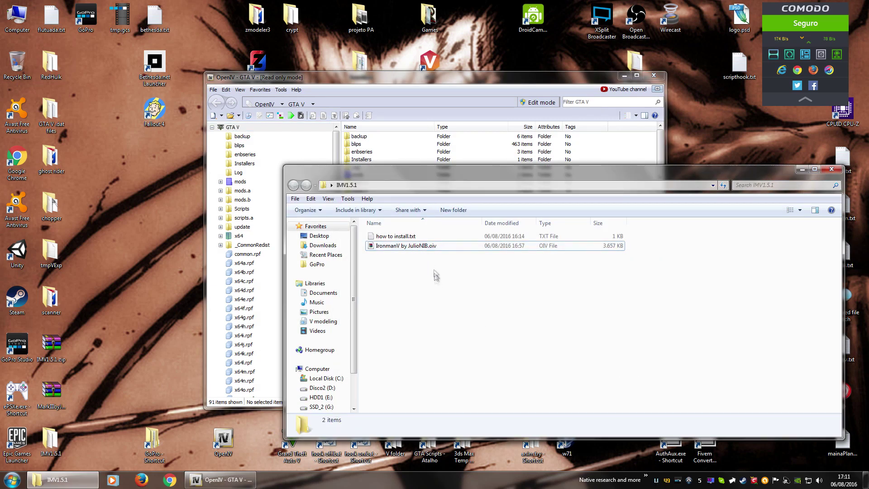
double_click(393, 235)
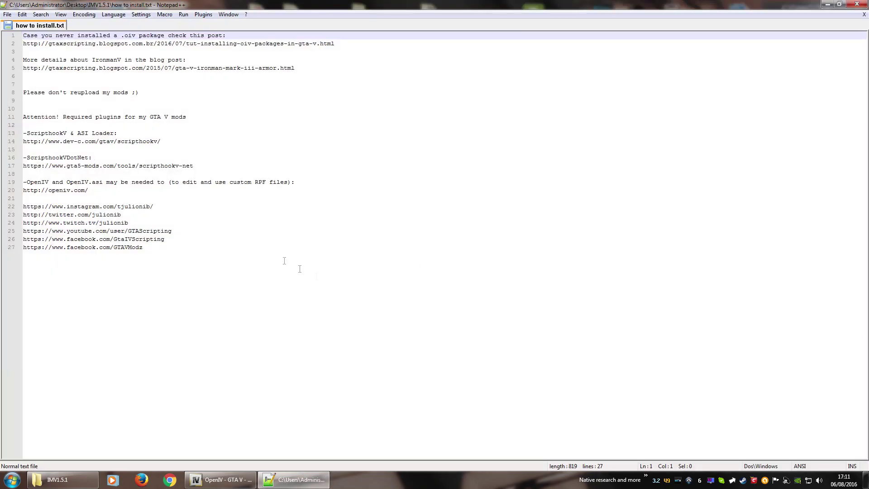
left_click(301, 482)
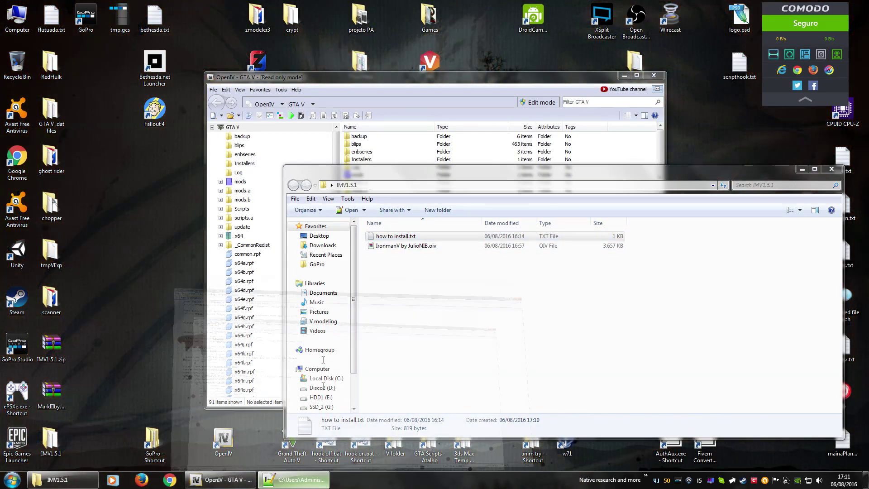
left_click(295, 480)
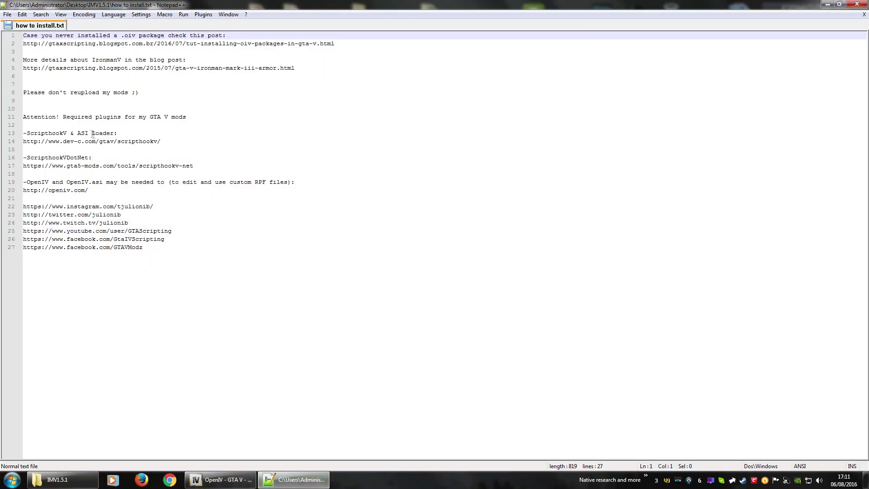
left_click_drag(169, 144, 165, 137)
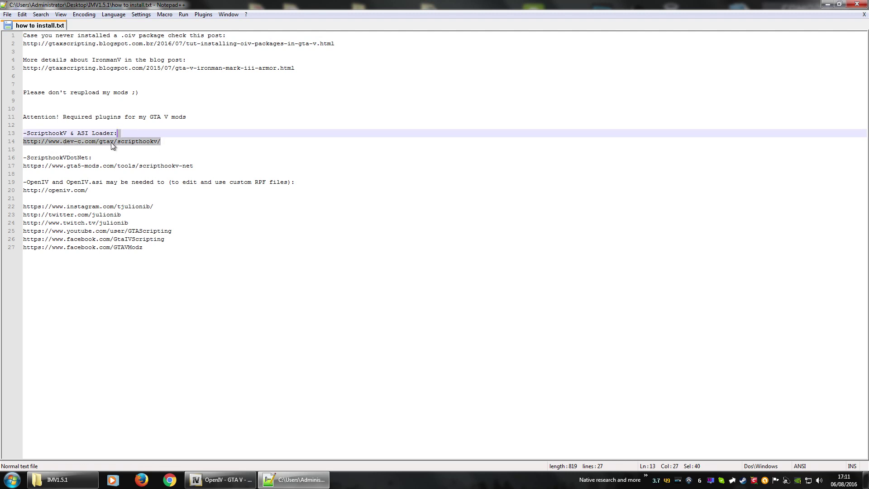
left_click_drag(205, 165, 198, 161)
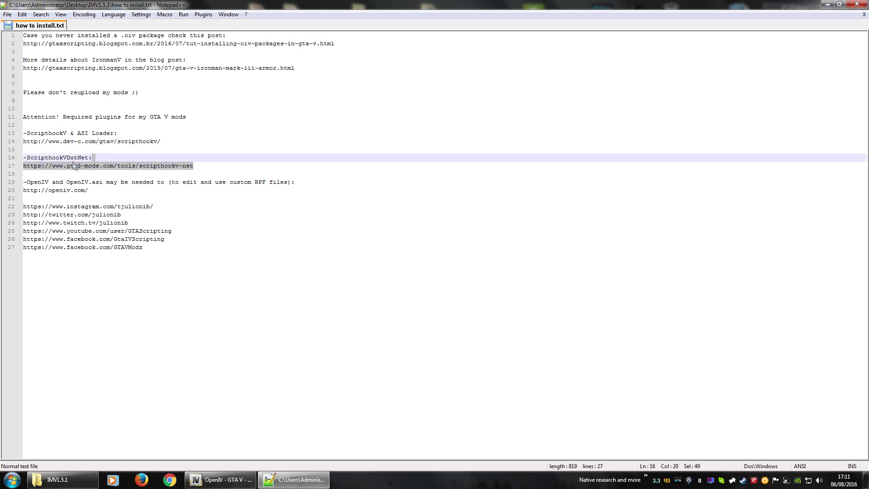
middle_click(49, 26)
left_click(856, 4)
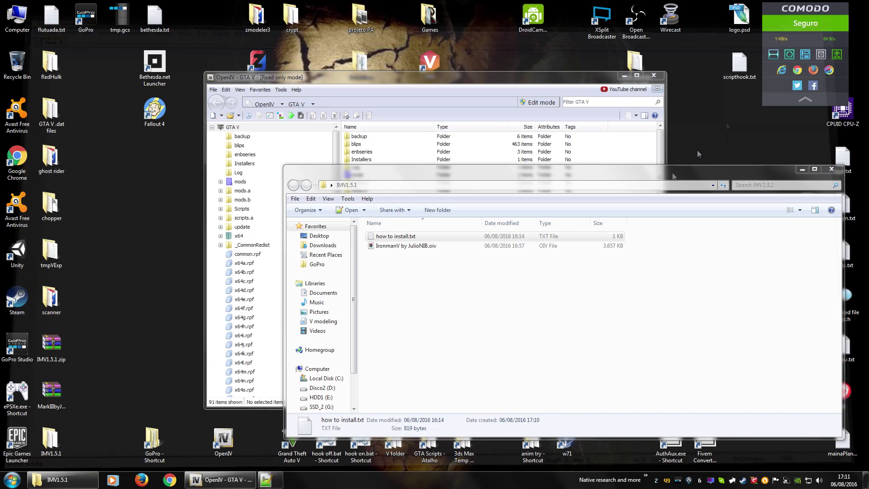
- Extract the MarkIII zip archive on the desktop into a folder of the same name and open that folder
left_click(484, 119)
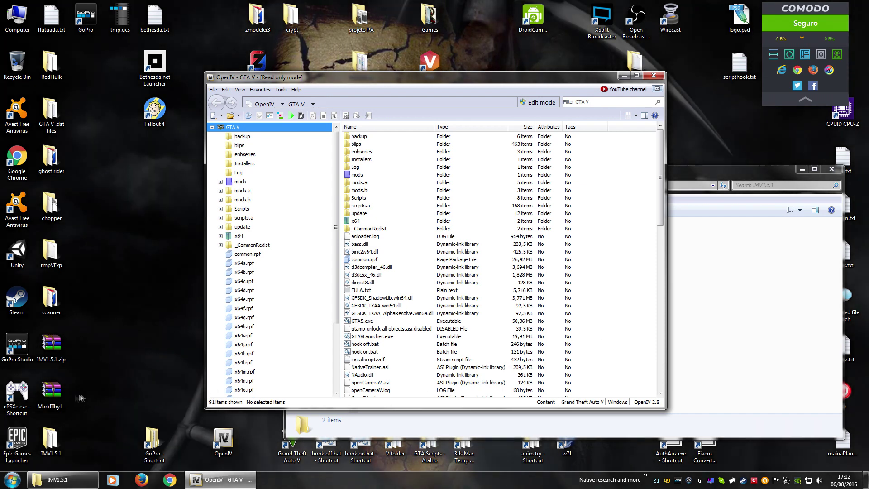
left_click(52, 394)
right_click(59, 395)
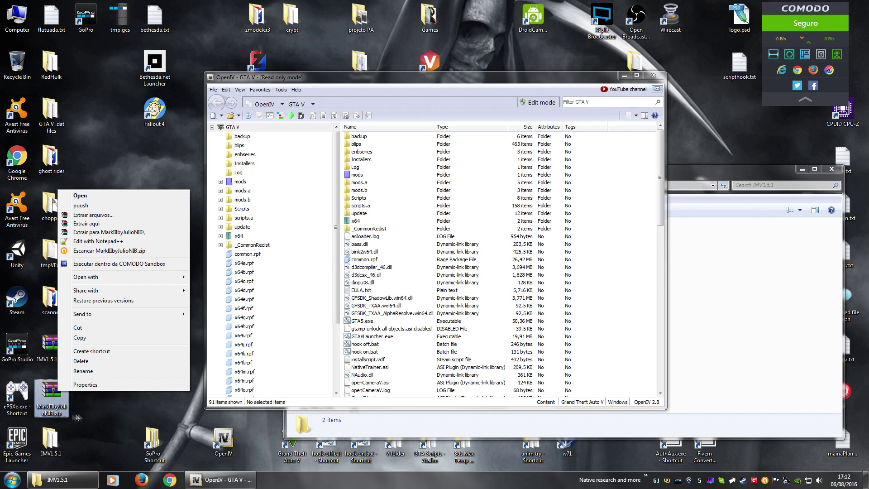
left_click(103, 232)
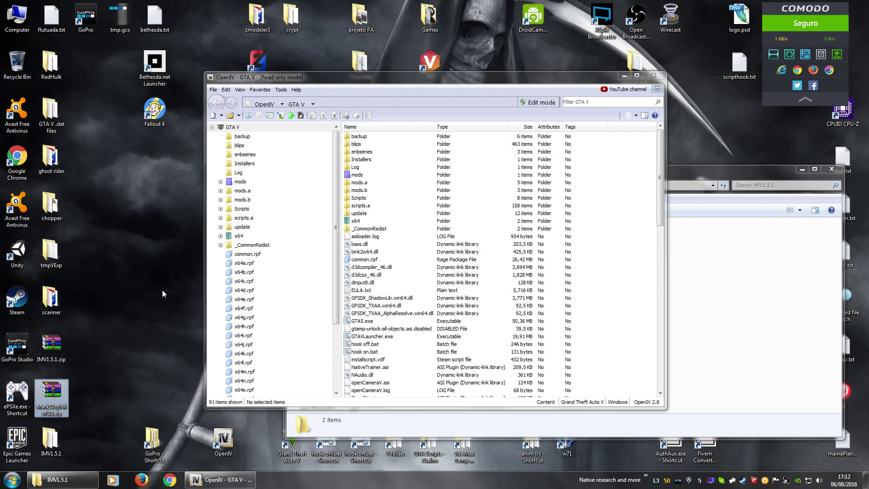
double_click(85, 63)
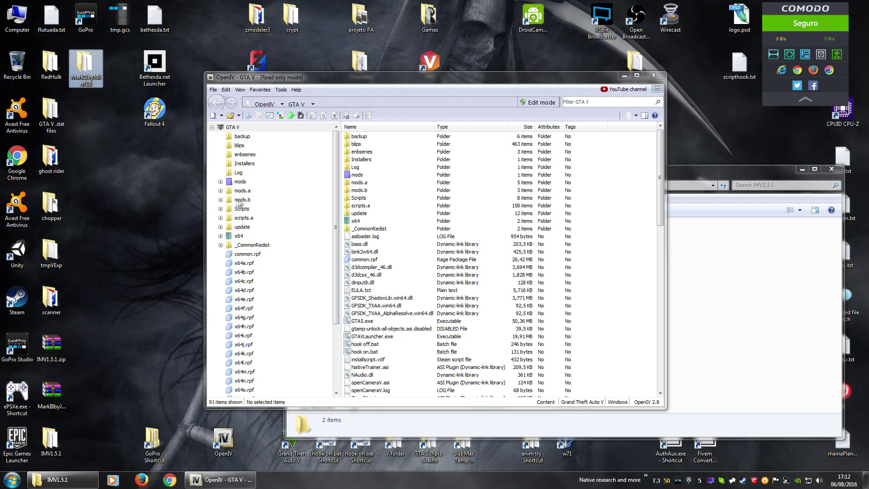
- Switch from the extracted MarkIII folder to OpenIV, examine the plugins' installation status in the ASI Manager, and close it
left_click(451, 248)
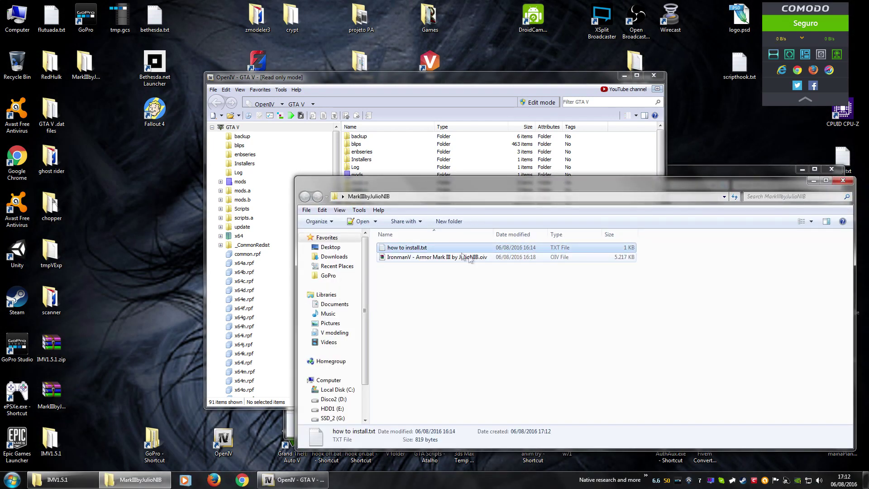
left_click_drag(543, 186, 545, 190)
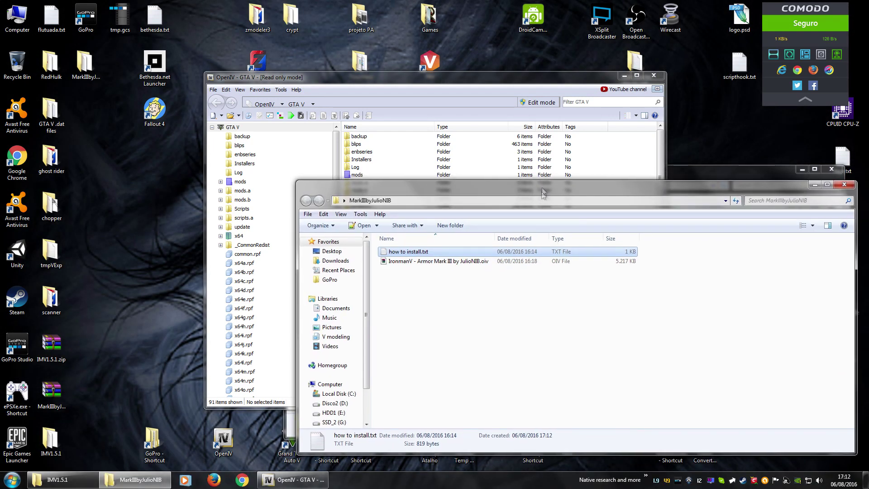
left_click(450, 262)
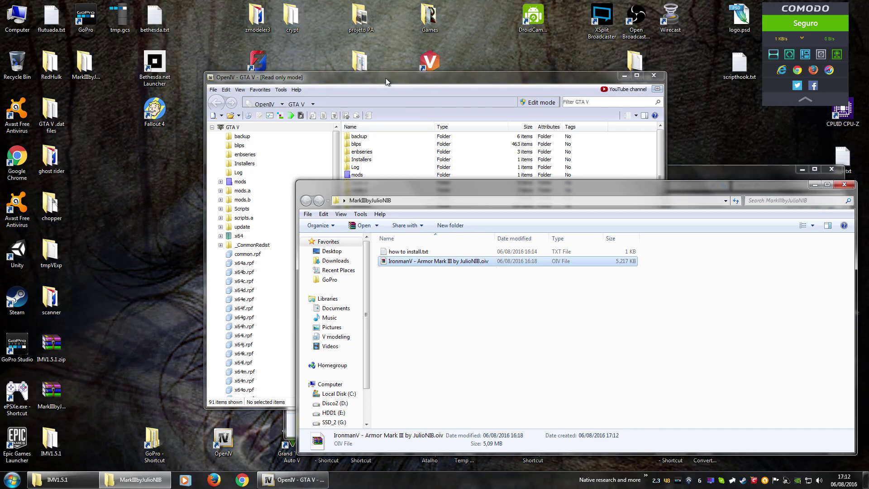
left_click(384, 78)
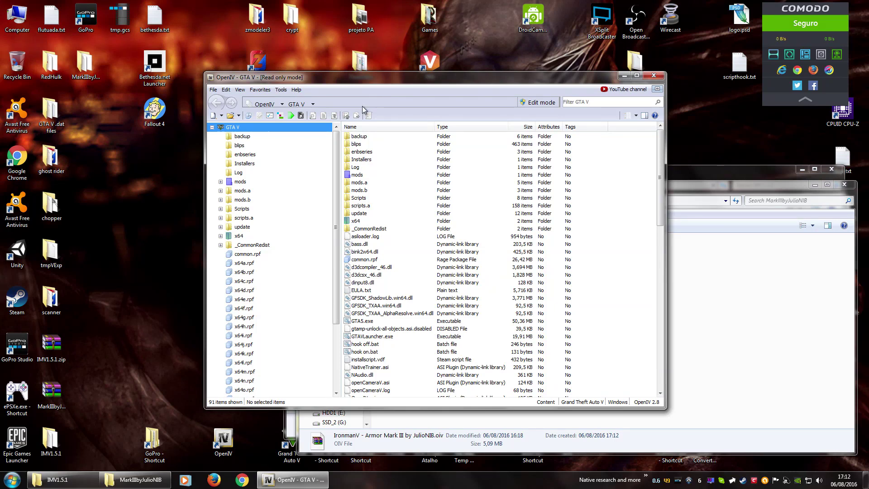
left_click(281, 90)
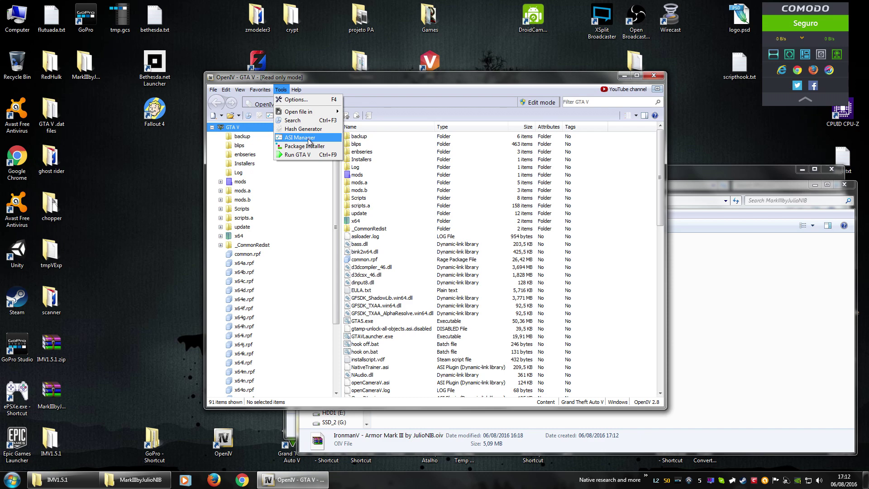
left_click(310, 141)
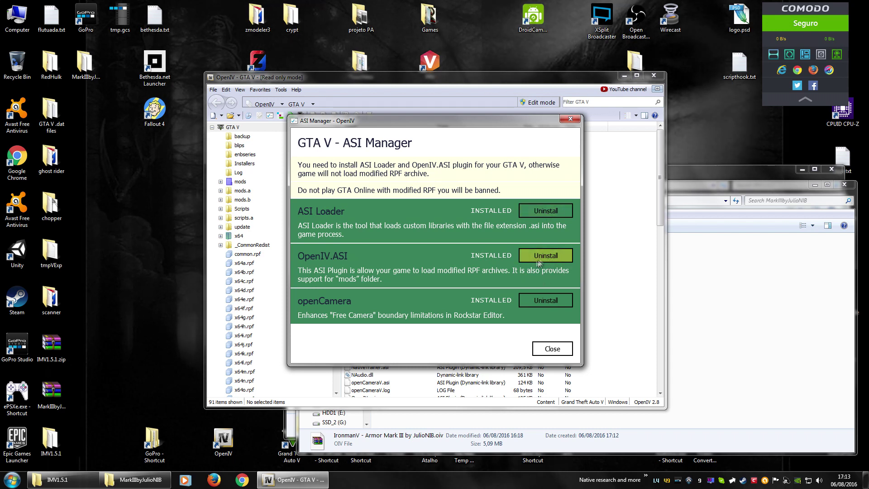
left_click(552, 349)
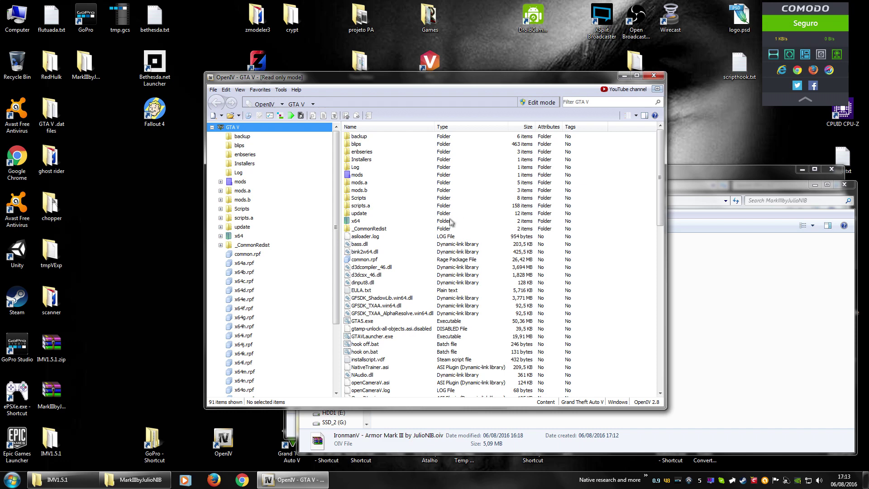
- Load the IronmanV Armor Mark III .oiv package from the desktop's extracted MarkIII folder into OpenIV's Package Installer
left_click(281, 90)
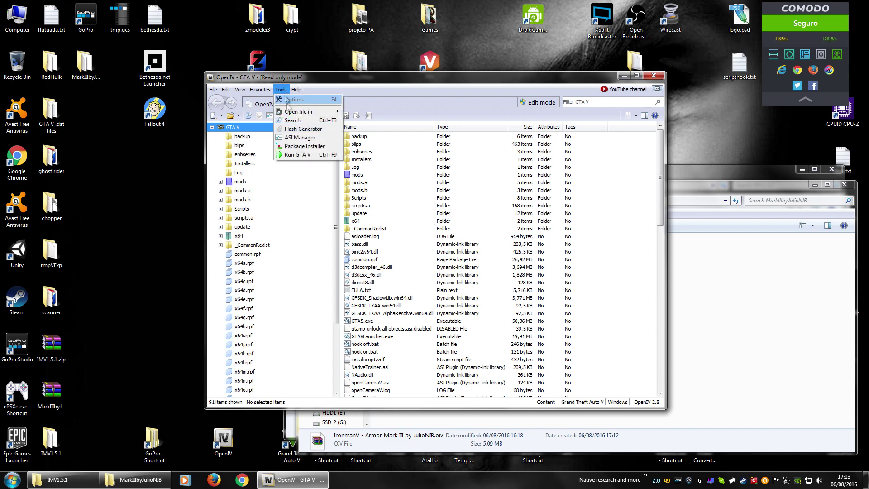
left_click(311, 148)
left_click(330, 168)
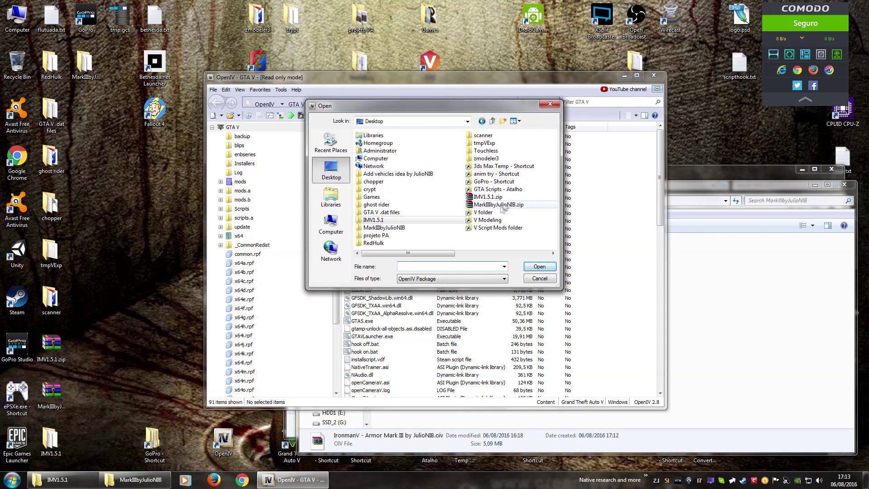
left_click(401, 228)
key("Return")
left_click(385, 144)
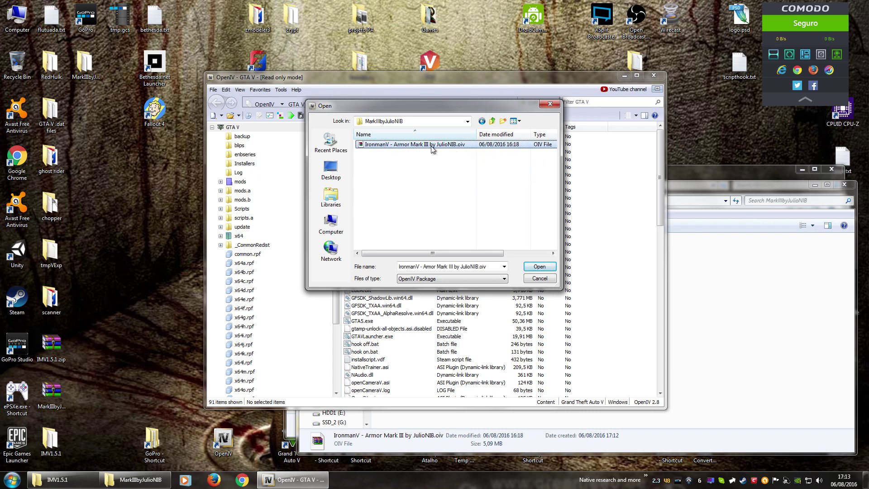
left_click(537, 266)
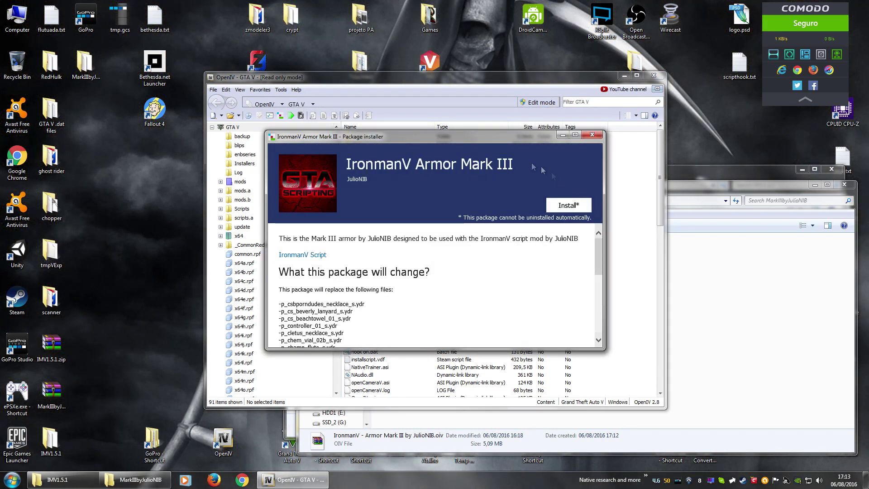
- Install the IronmanV Armor Mark III package into the "mods" folder, and close the package installer and OpenIV
left_click_drag(598, 253, 609, 275)
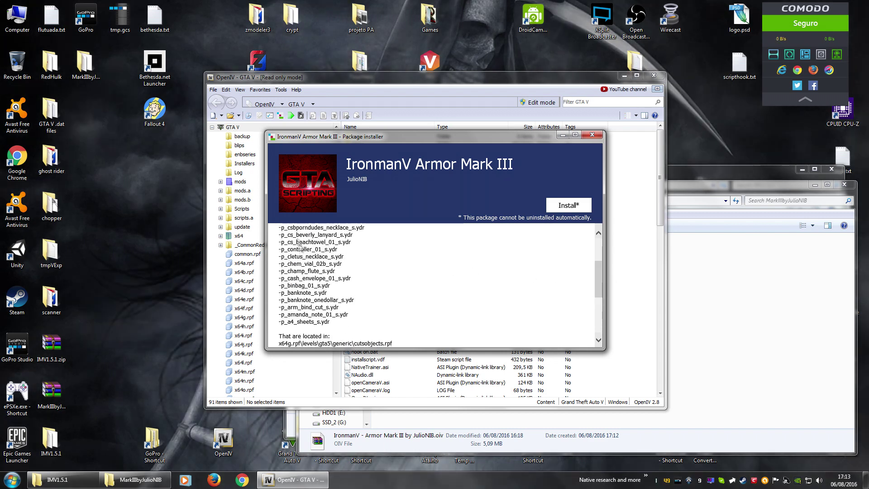
left_click_drag(598, 292, 605, 311)
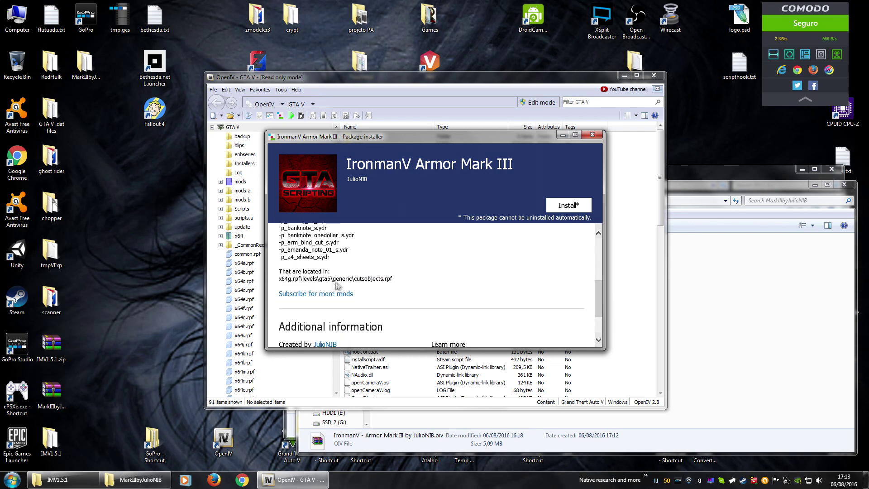
left_click_drag(600, 311, 593, 221)
left_click(566, 208)
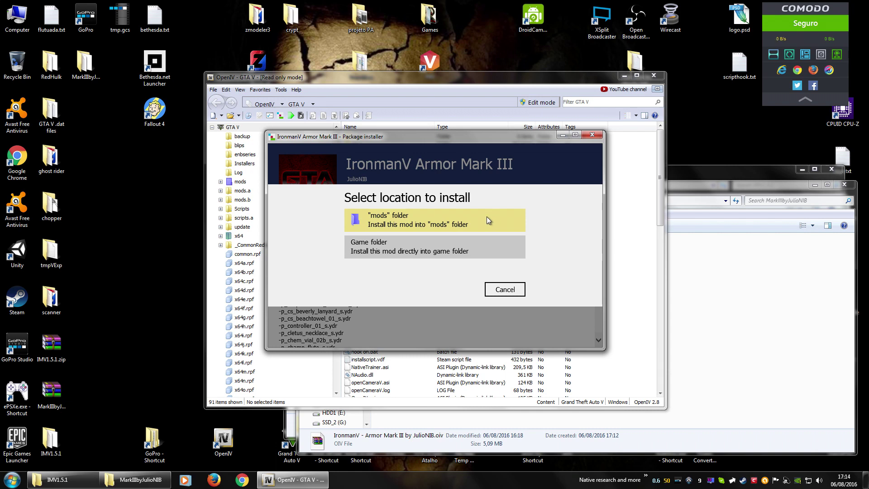
left_click(487, 216)
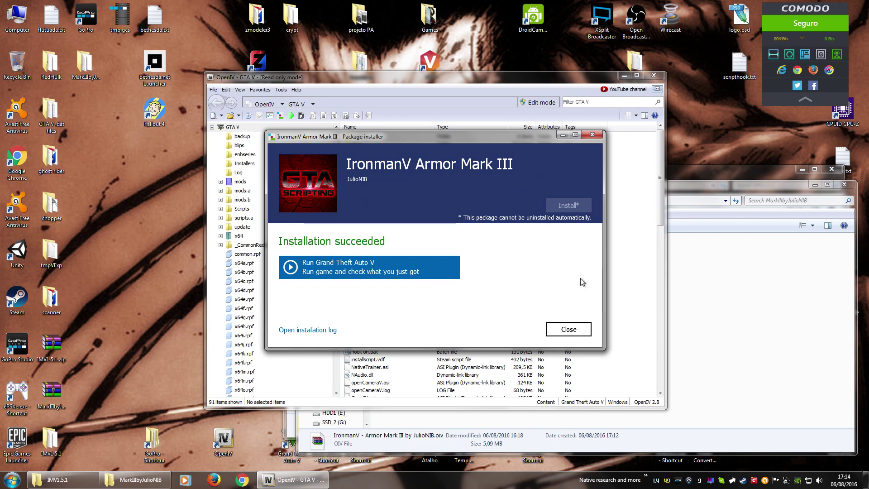
left_click_drag(516, 140, 510, 142)
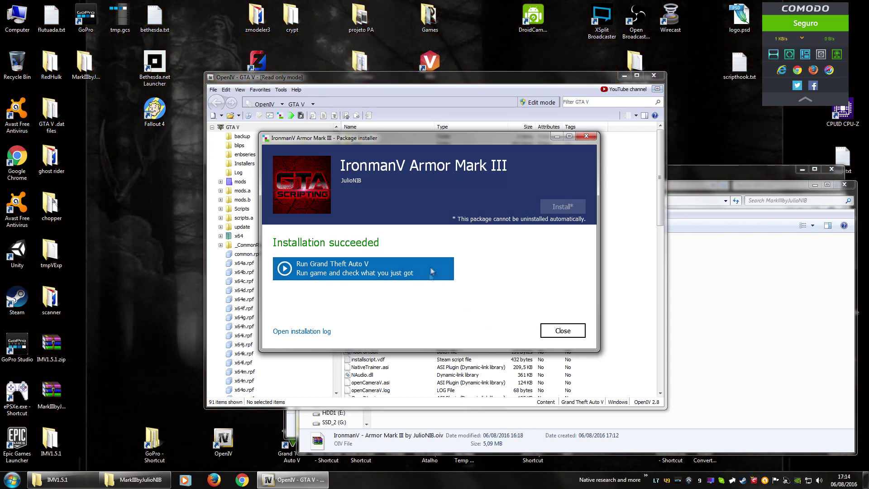
left_click(563, 330)
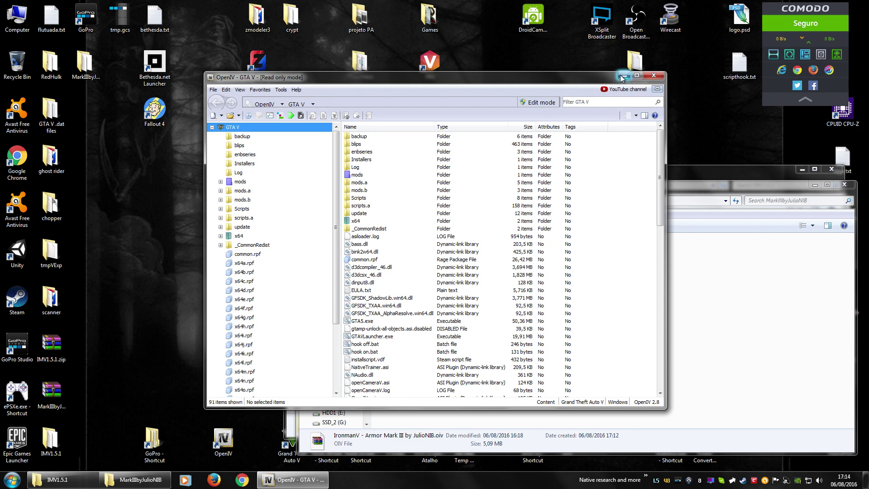
left_click(654, 75)
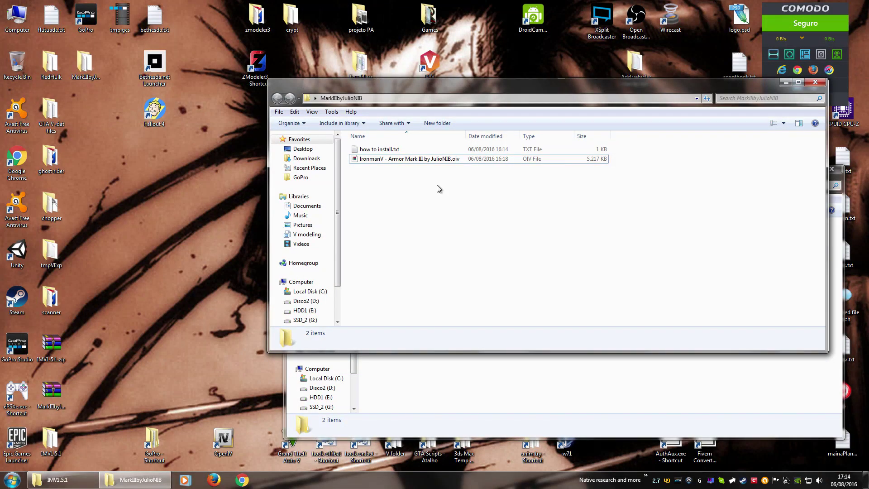
left_click(51, 393)
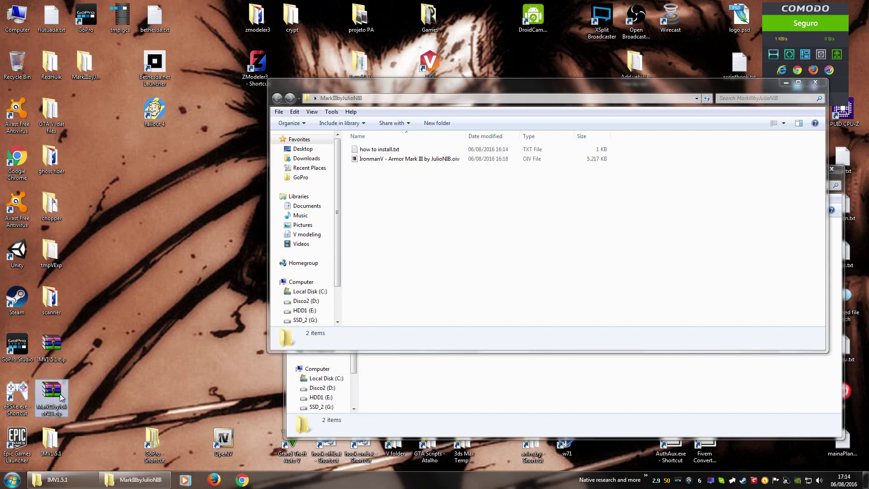
left_click(435, 159)
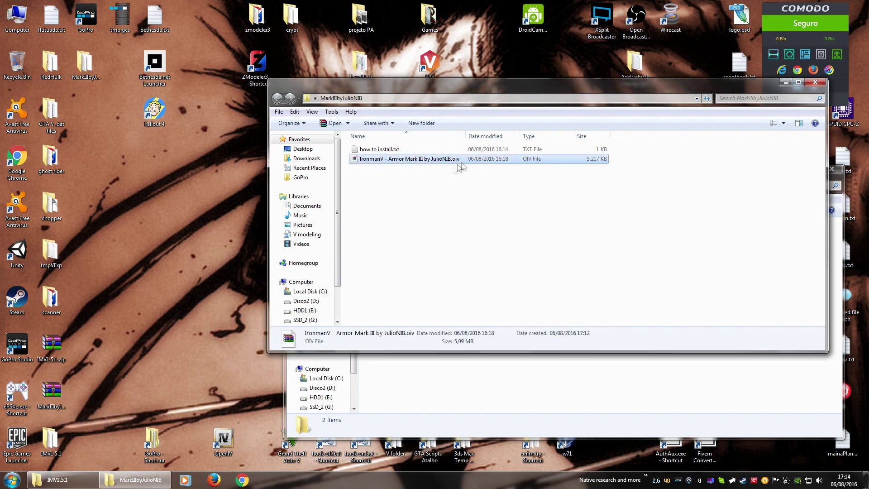
left_click(66, 396)
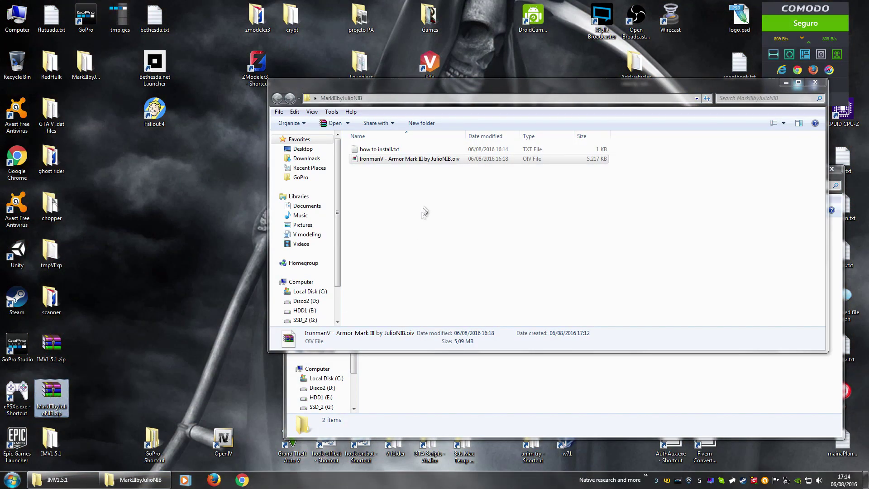
left_click(442, 159)
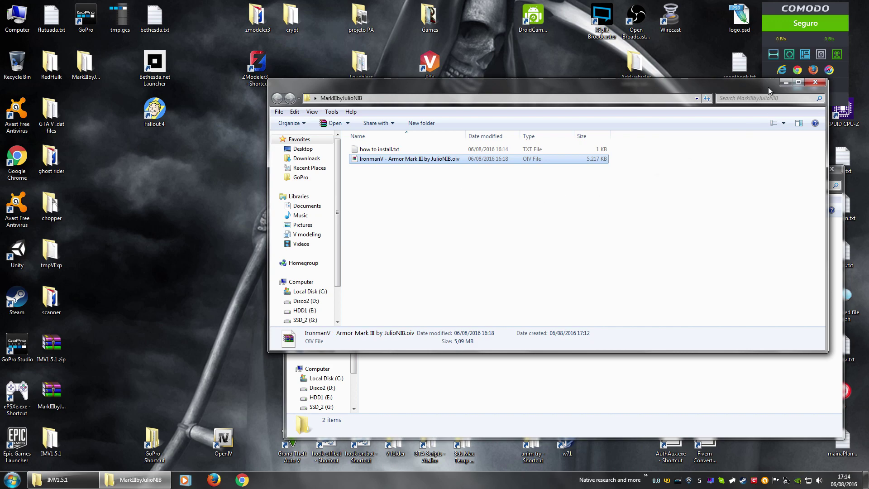
- Close the MarkIII and IMV1.5.1 folder windows to return to the desktop
left_click_drag(768, 87, 784, 172)
left_click(831, 169)
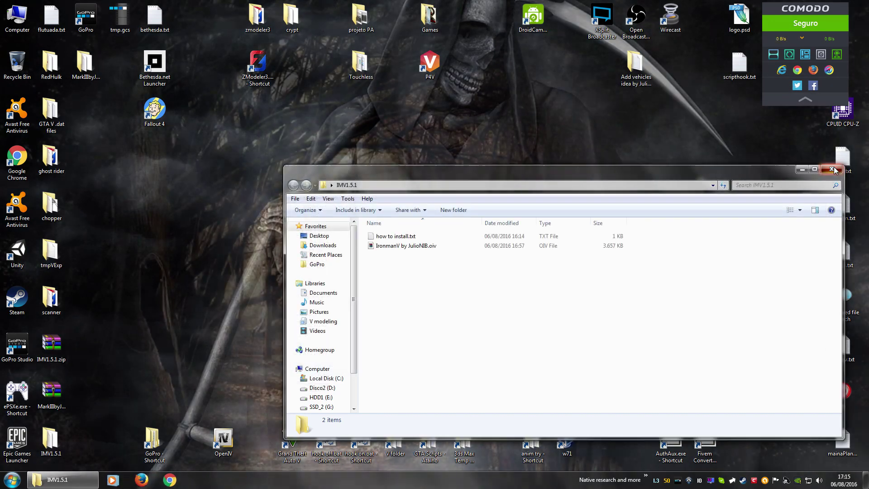
left_click(832, 169)
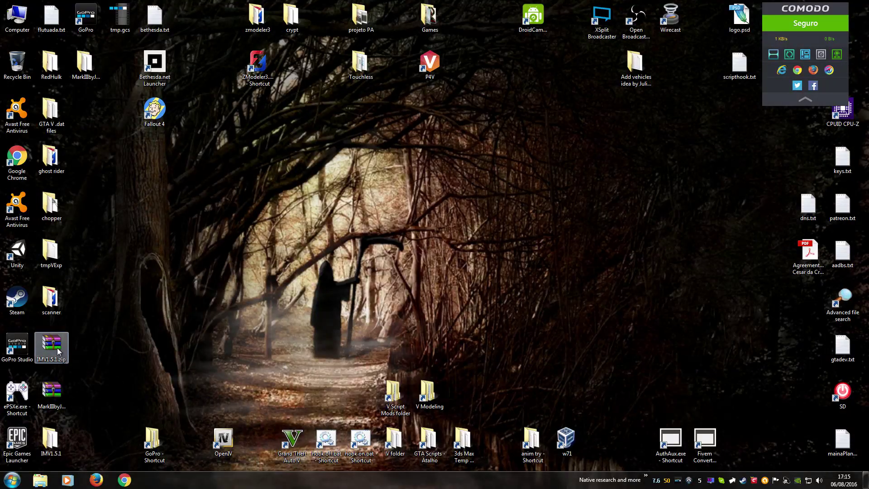
- Open the RELEASED folder inside IMV Armor Models through the desktop's V Modeling shortcut
left_click(58, 397)
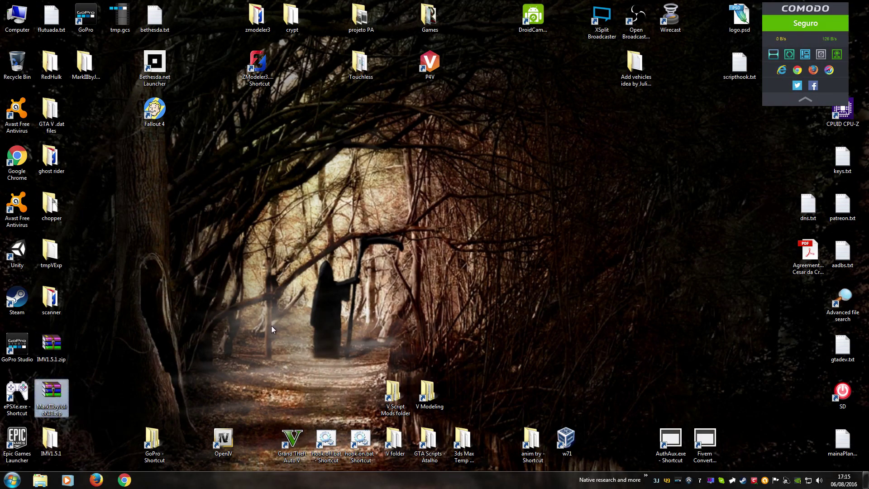
left_click(409, 393)
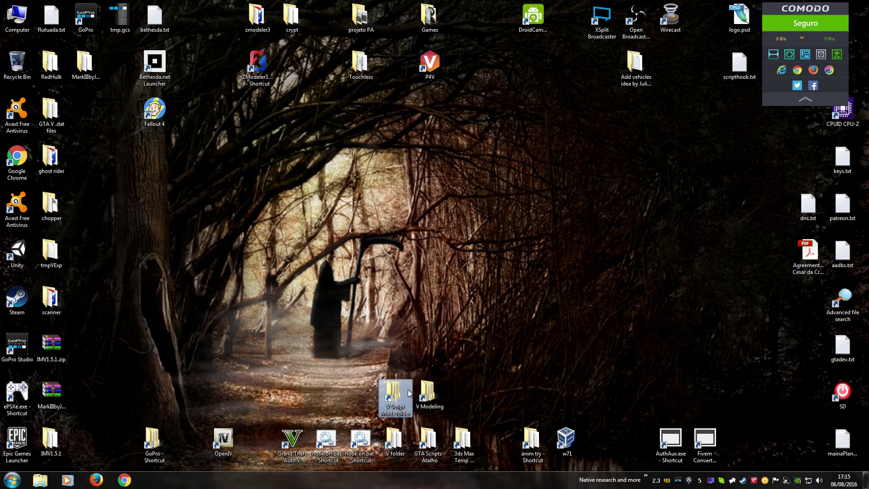
double_click(426, 392)
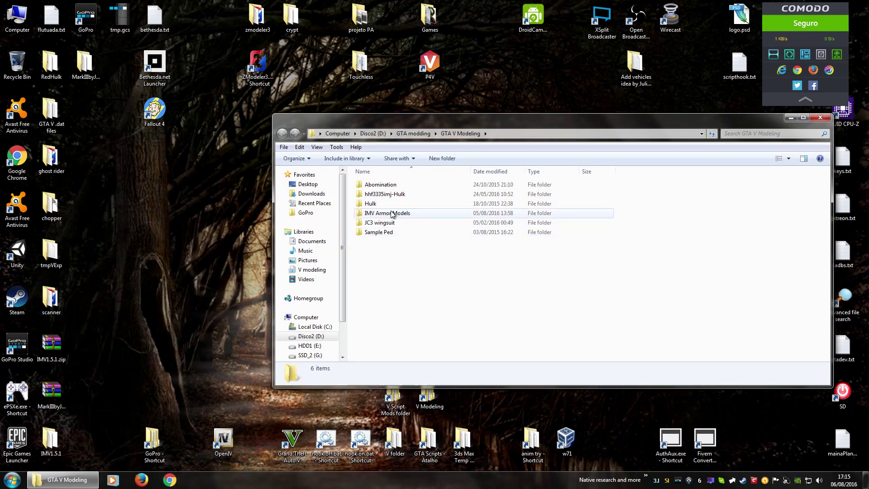
double_click(389, 213)
scroll(441, 286, "down", 5)
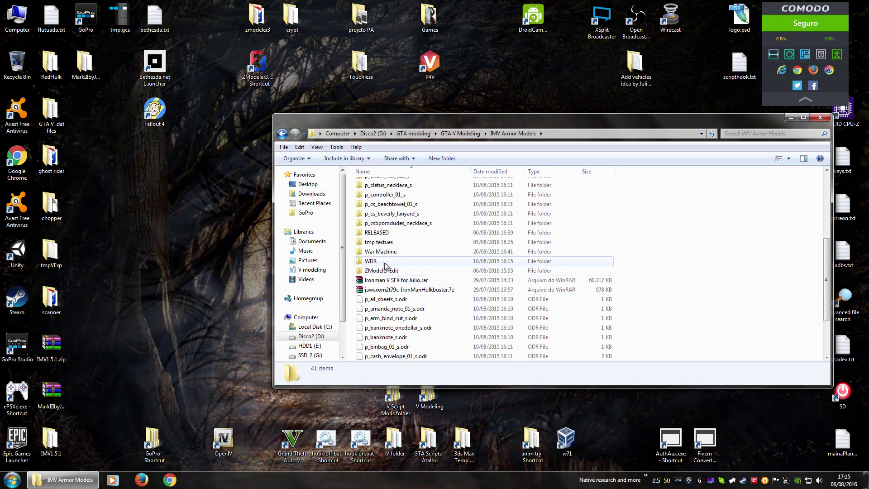
double_click(376, 232)
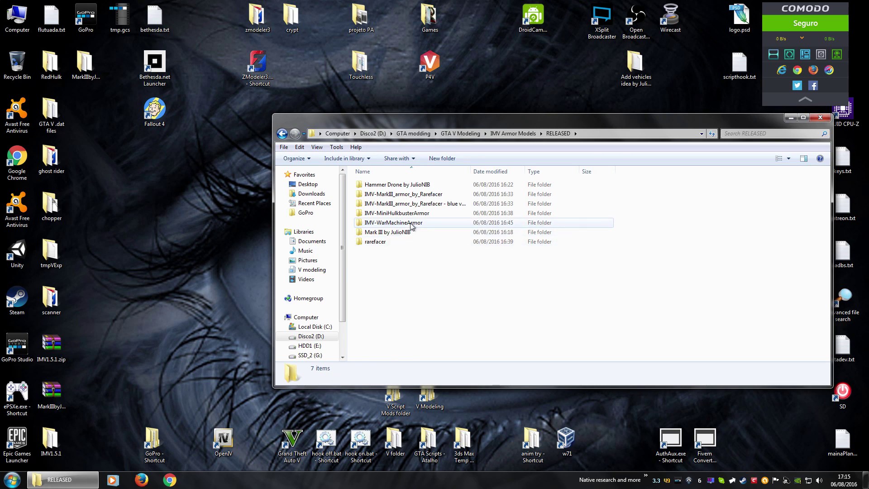
- Examine the contents of the released armor folders from IMV-WarMachineArmor up to Hammer Drone and return to the RELEASED folder
double_click(412, 222)
left_click(414, 204)
key("BackSpace")
key("Up")
key("Return")
key("BackSpace")
key("Up")
key("Return")
key("BackSpace")
key("Up")
key("Return")
key("BackSpace")
key("Up")
key("Return")
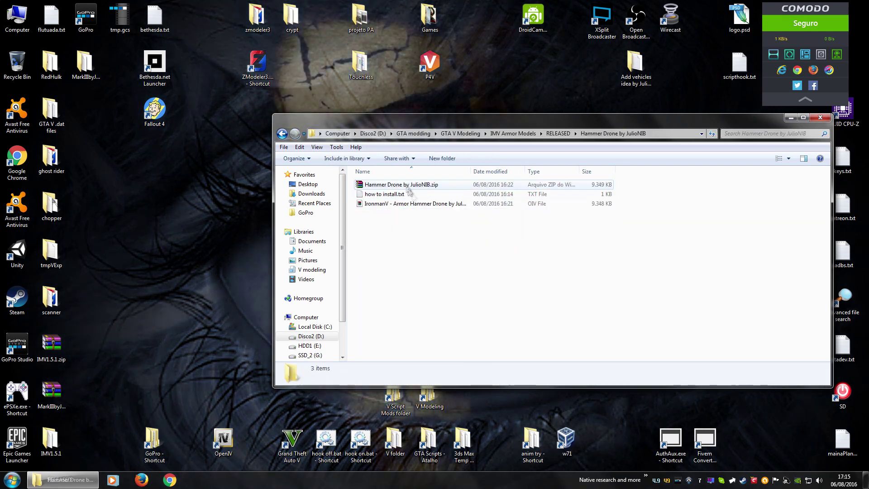
key("BackSpace")
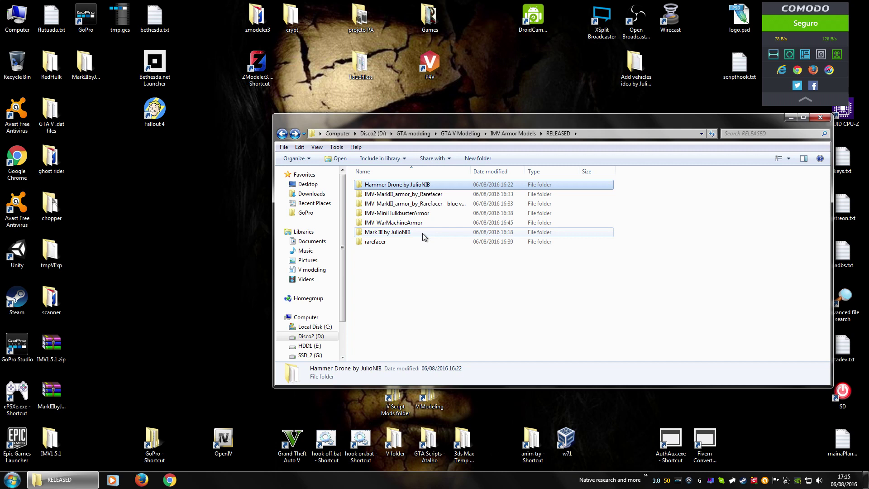
left_click(422, 232)
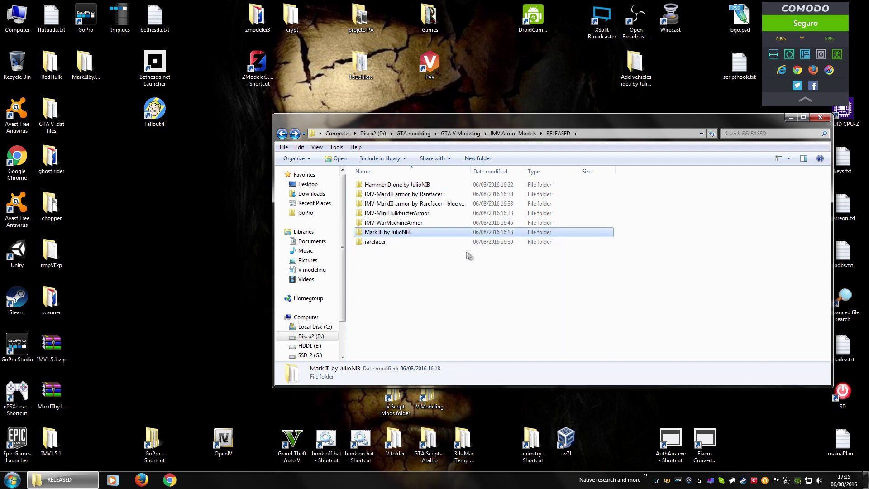
left_click(532, 285)
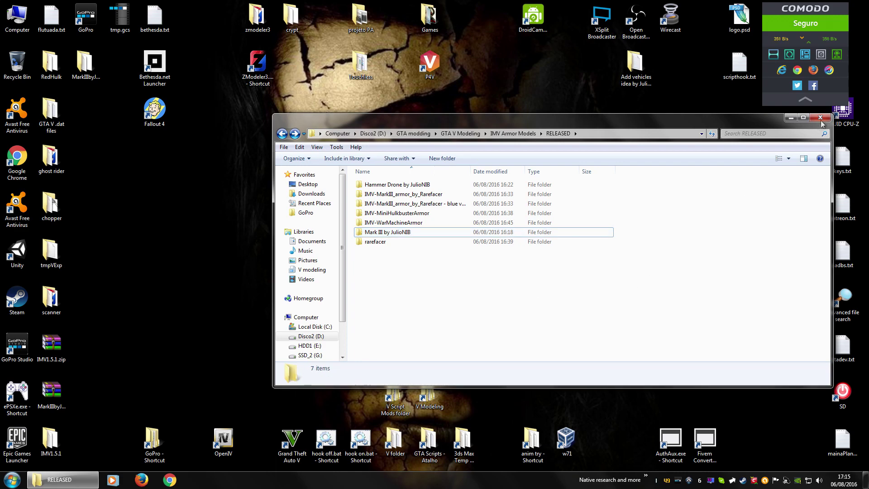